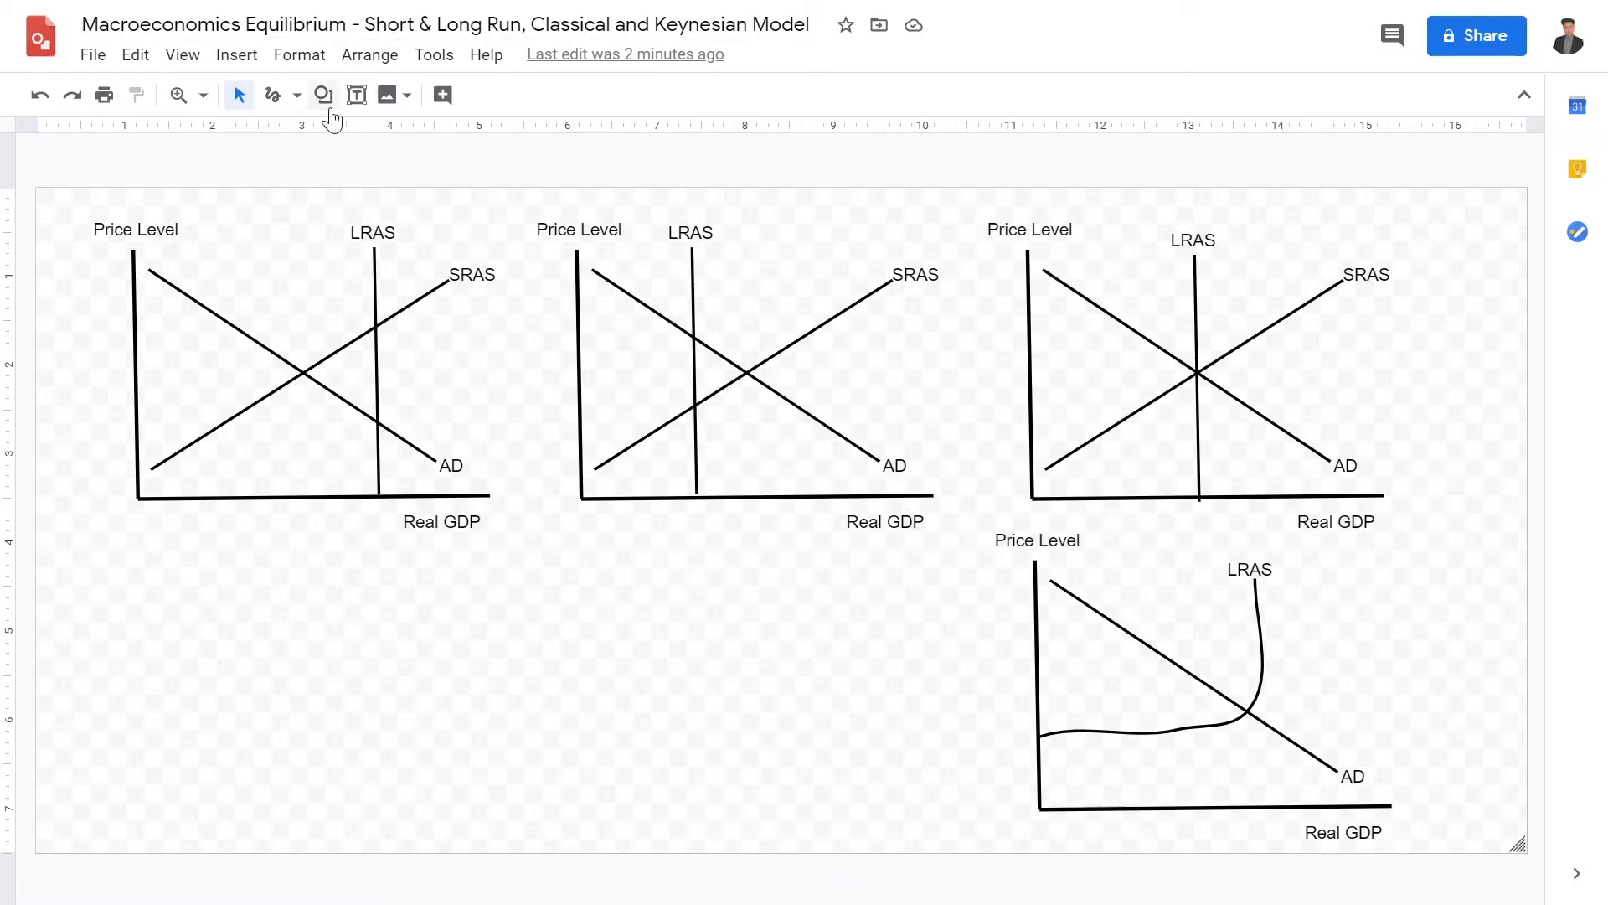
- Add a text box below the first graph with the dash-bulleted note "There is short run deflationary gap"
click(365, 99)
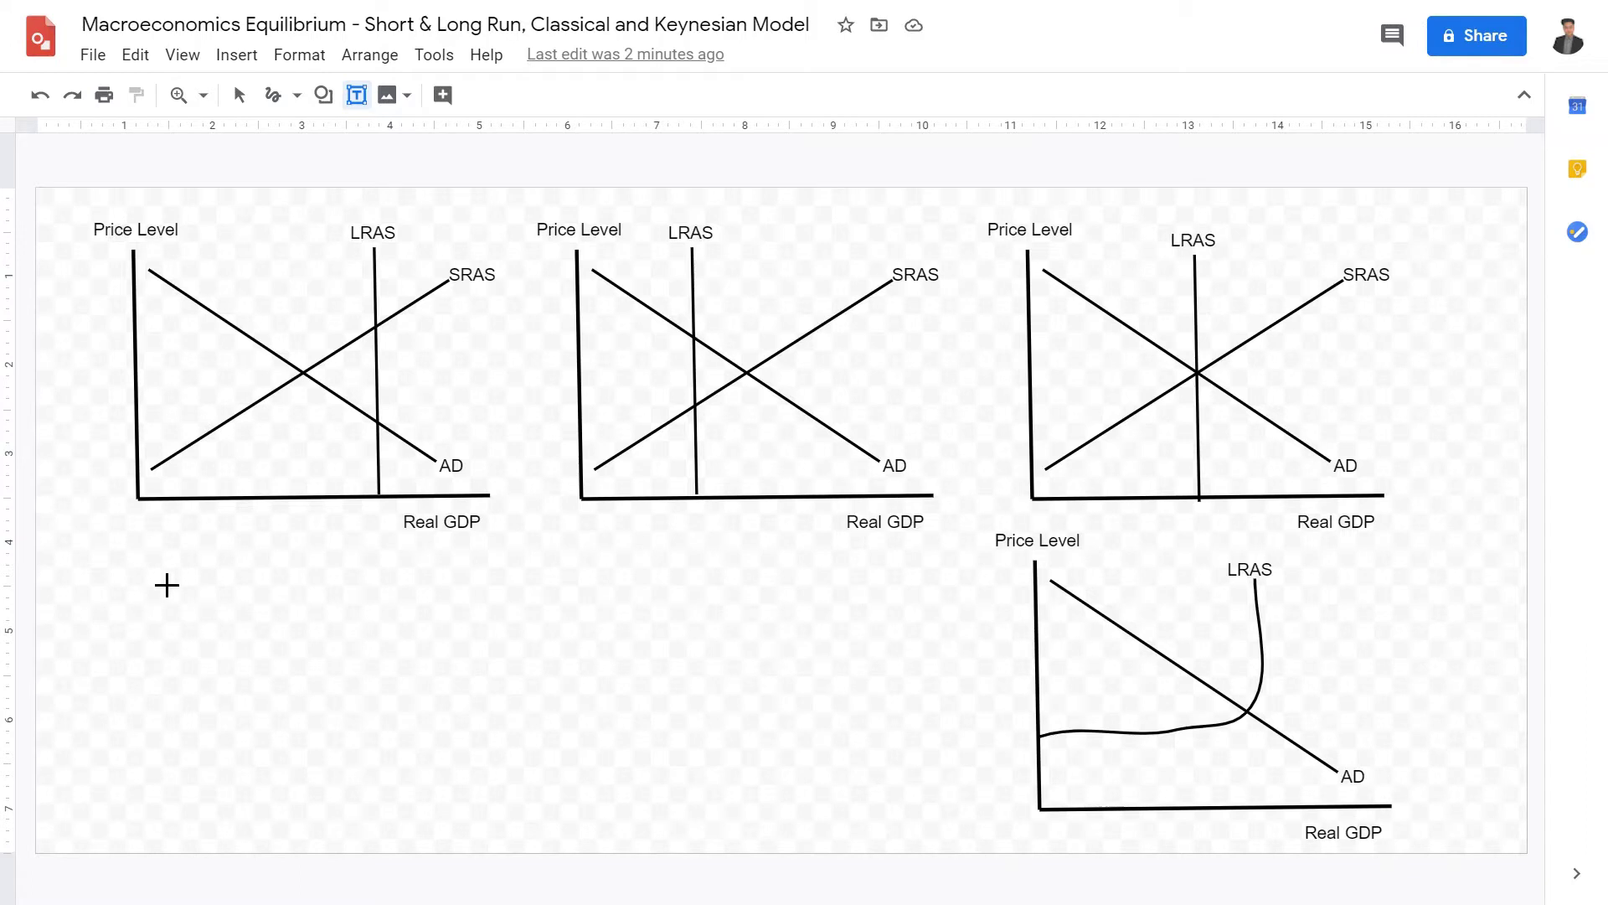
drag(162, 581, 494, 739)
text(- There is short run)
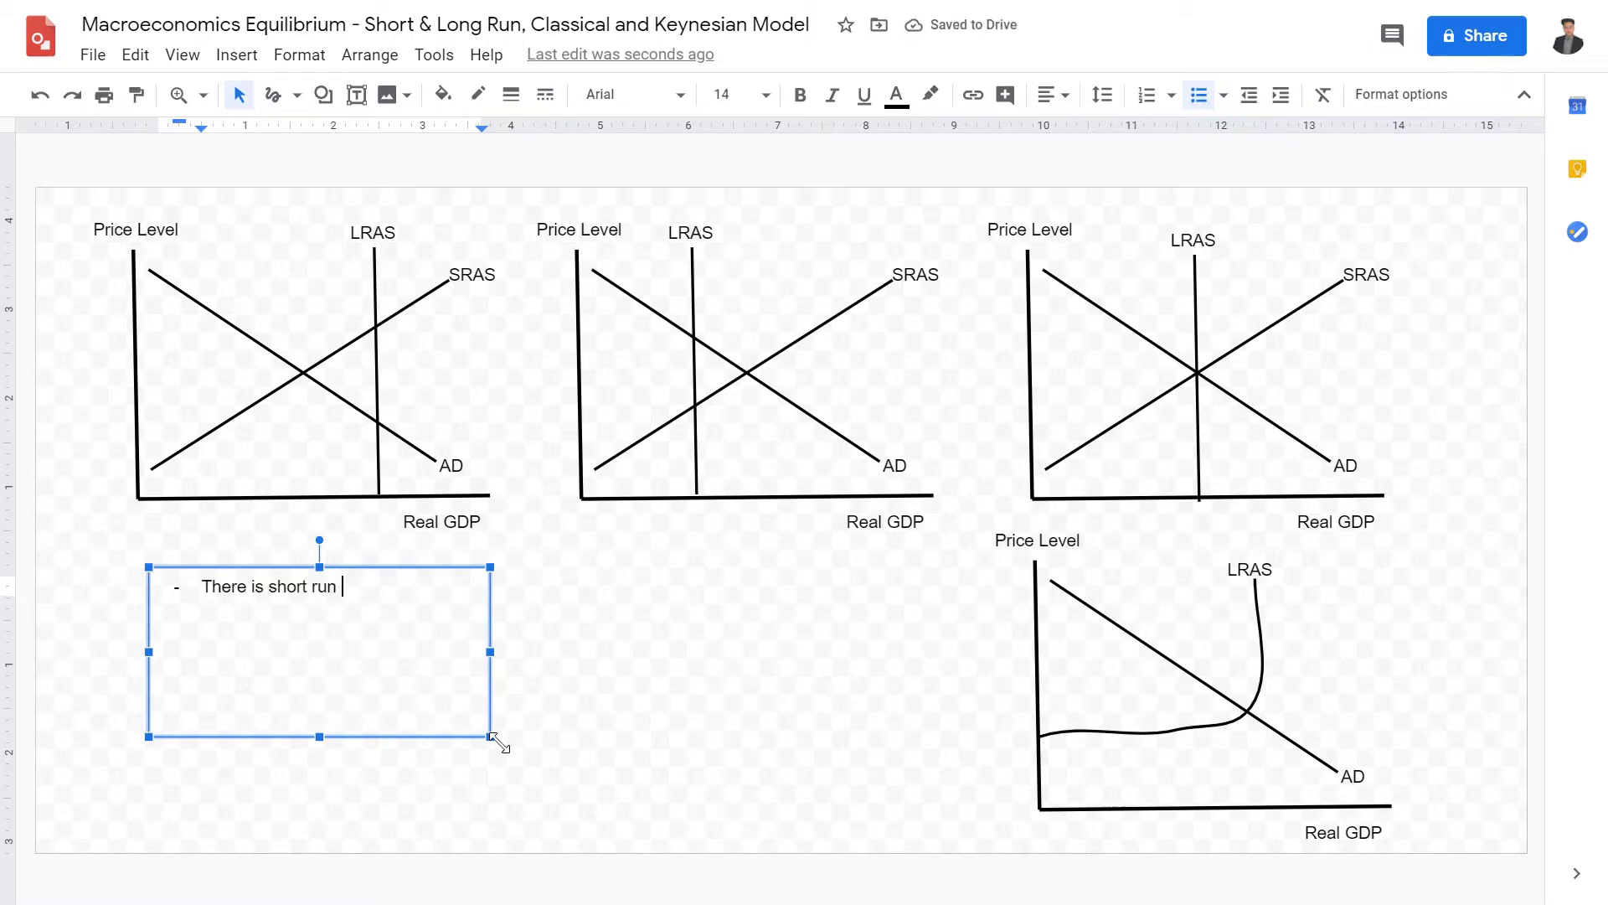
text( deflationary gap)
key(Return)
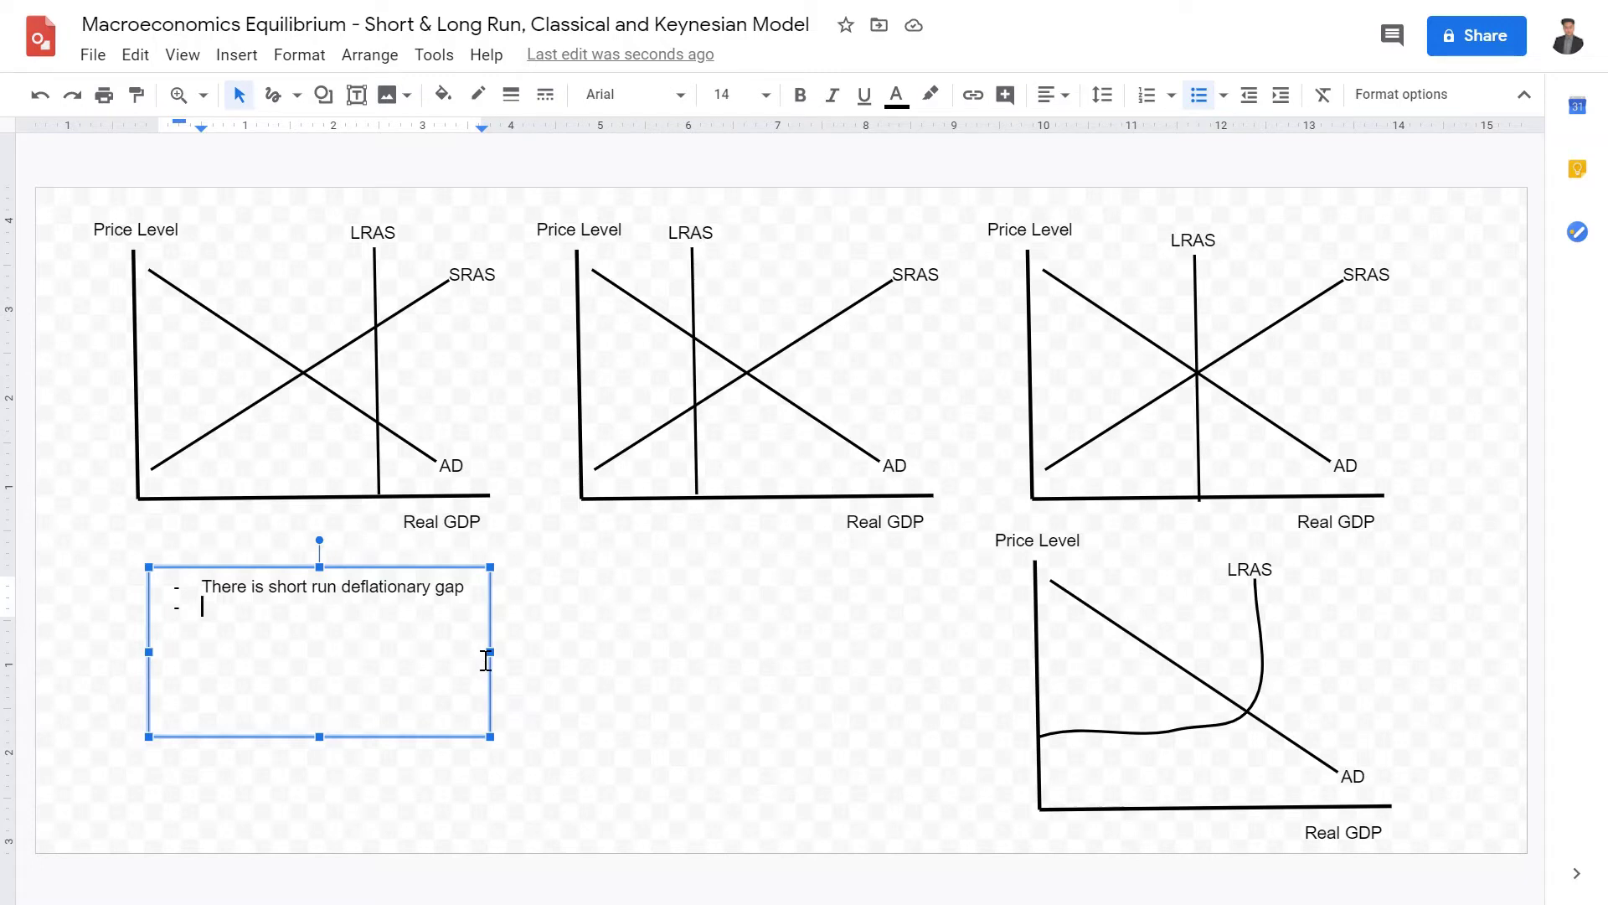
- Add a second bullet reading "However in the long run, the real GDP will recover back to LRAS which is YFE"
text(However in the l)
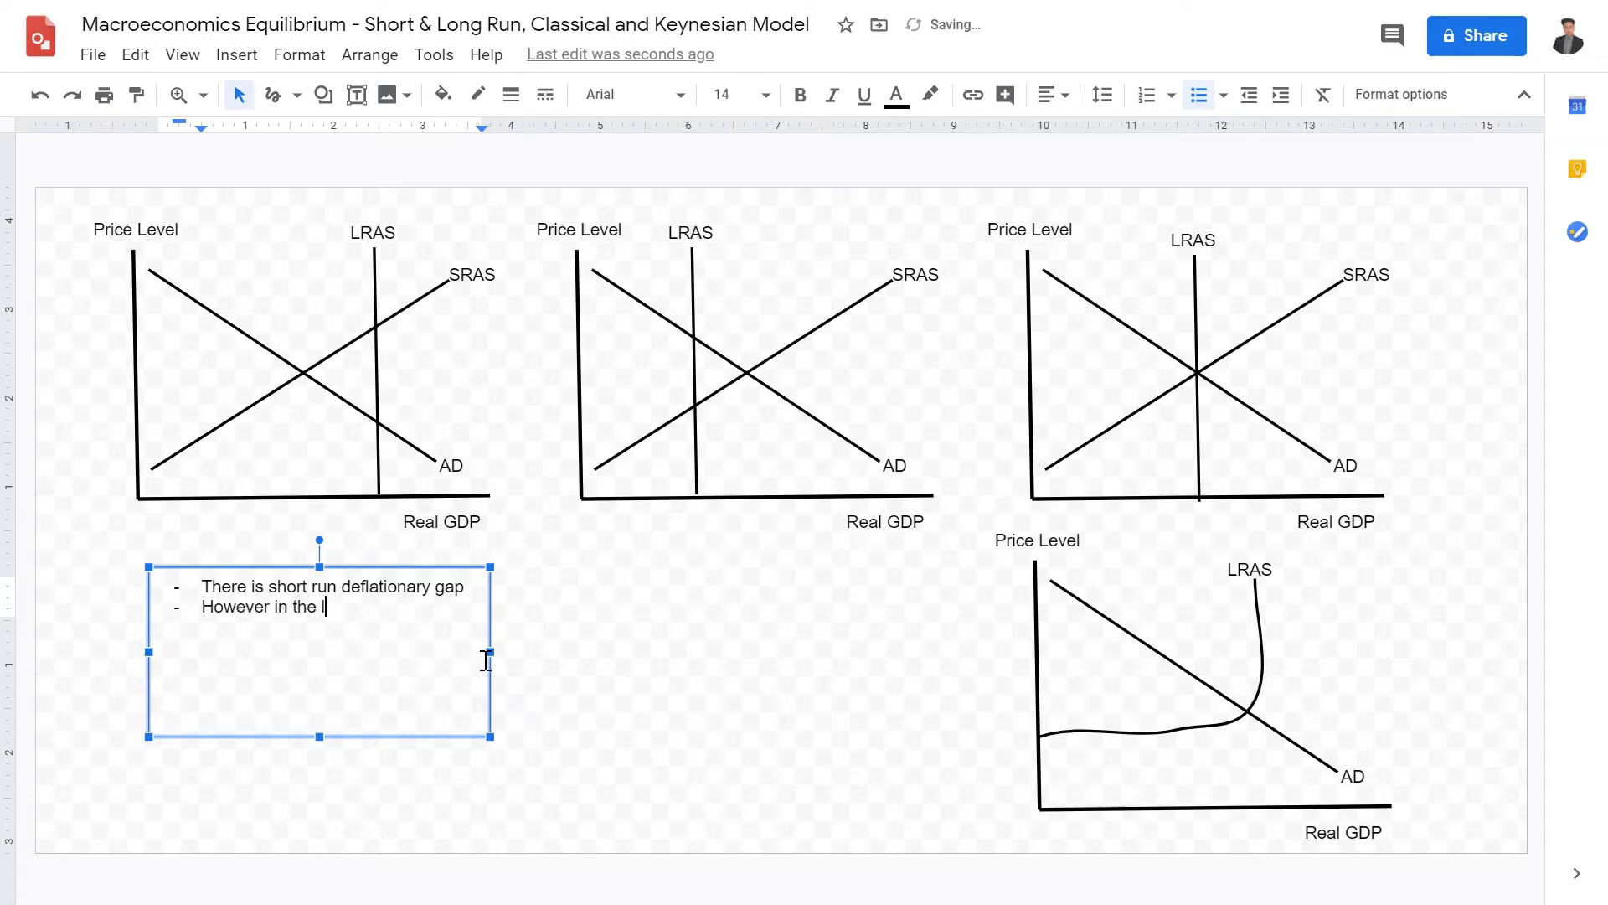
text(ong run, the real GDP)
key(BackSpace)
key(BackSpace)
key(BackSpace)
text(GP)
key(BackSpace)
text(D)
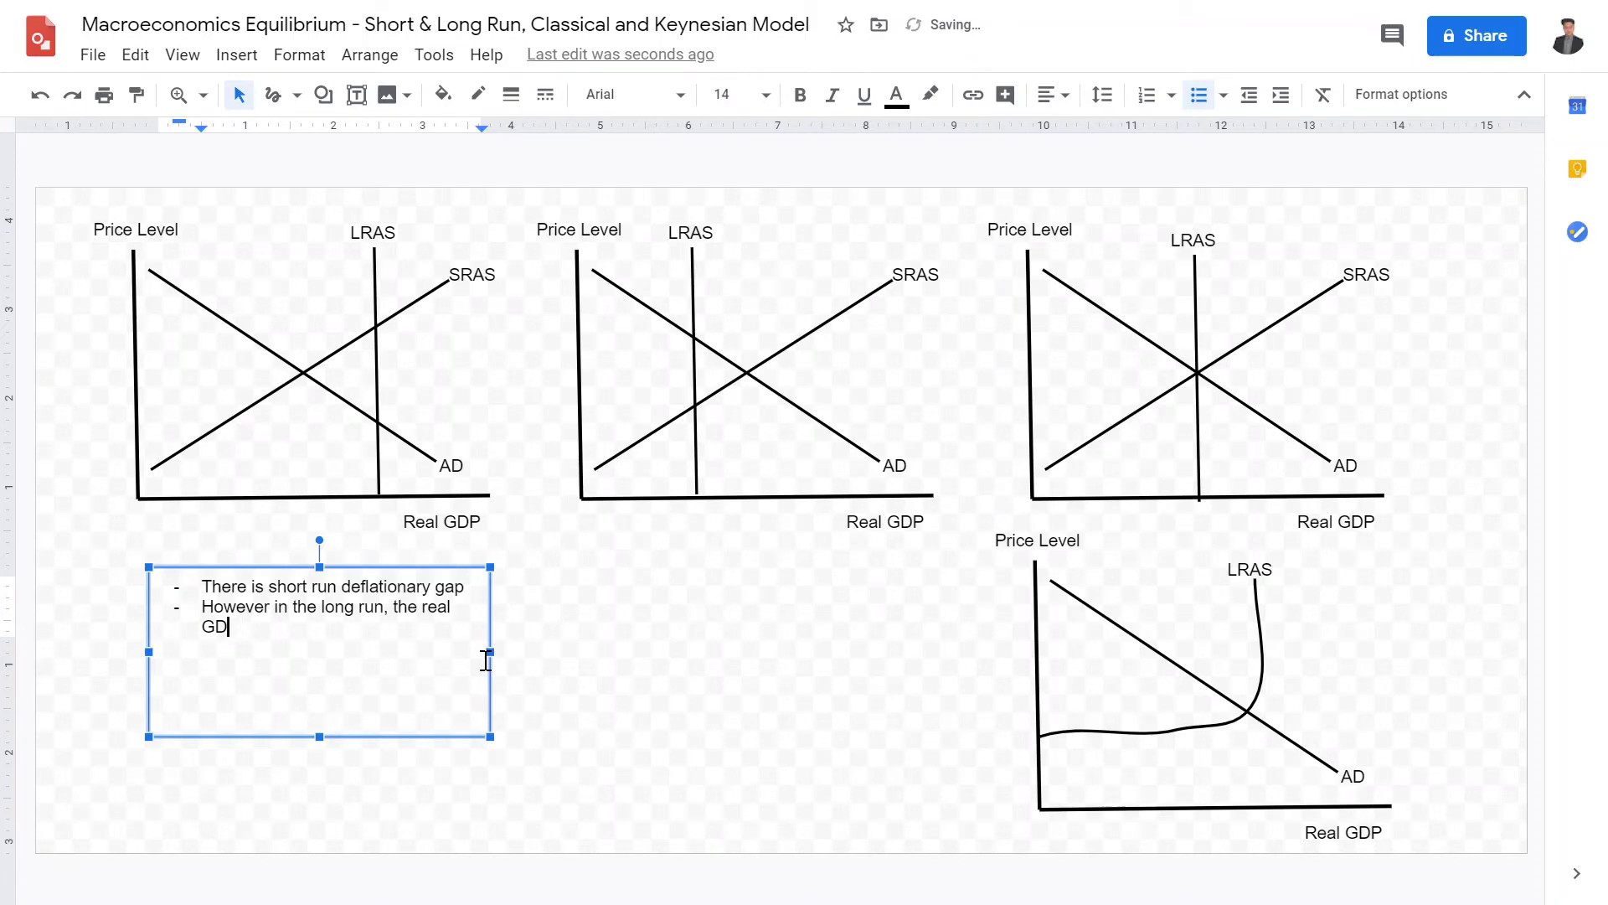
text(P will recover back to )
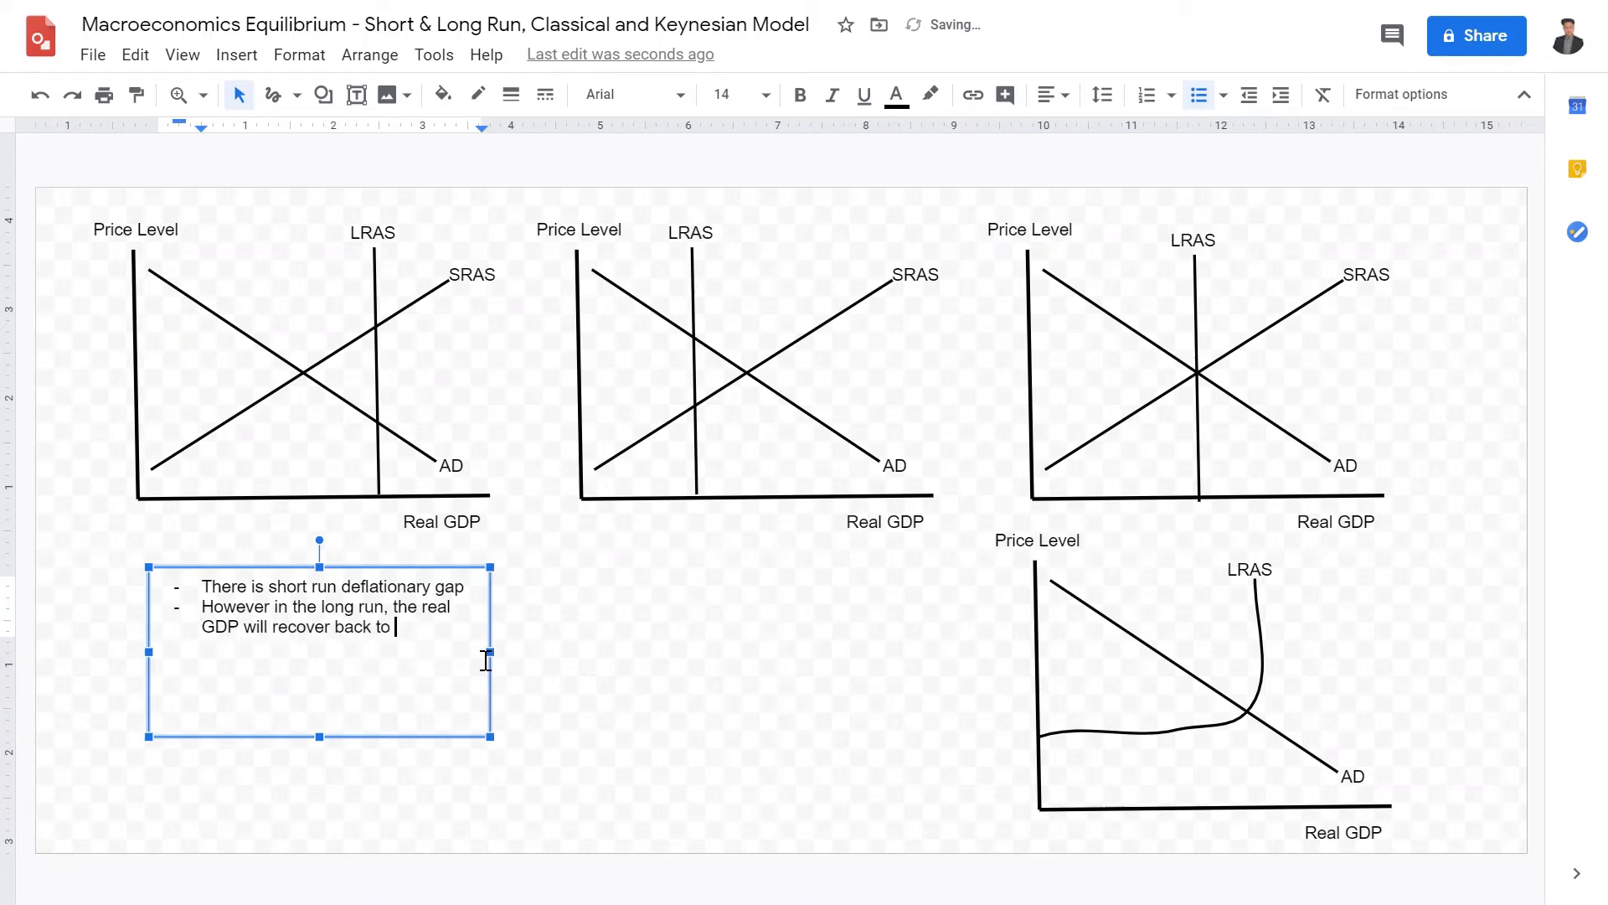
text(LRAS which )
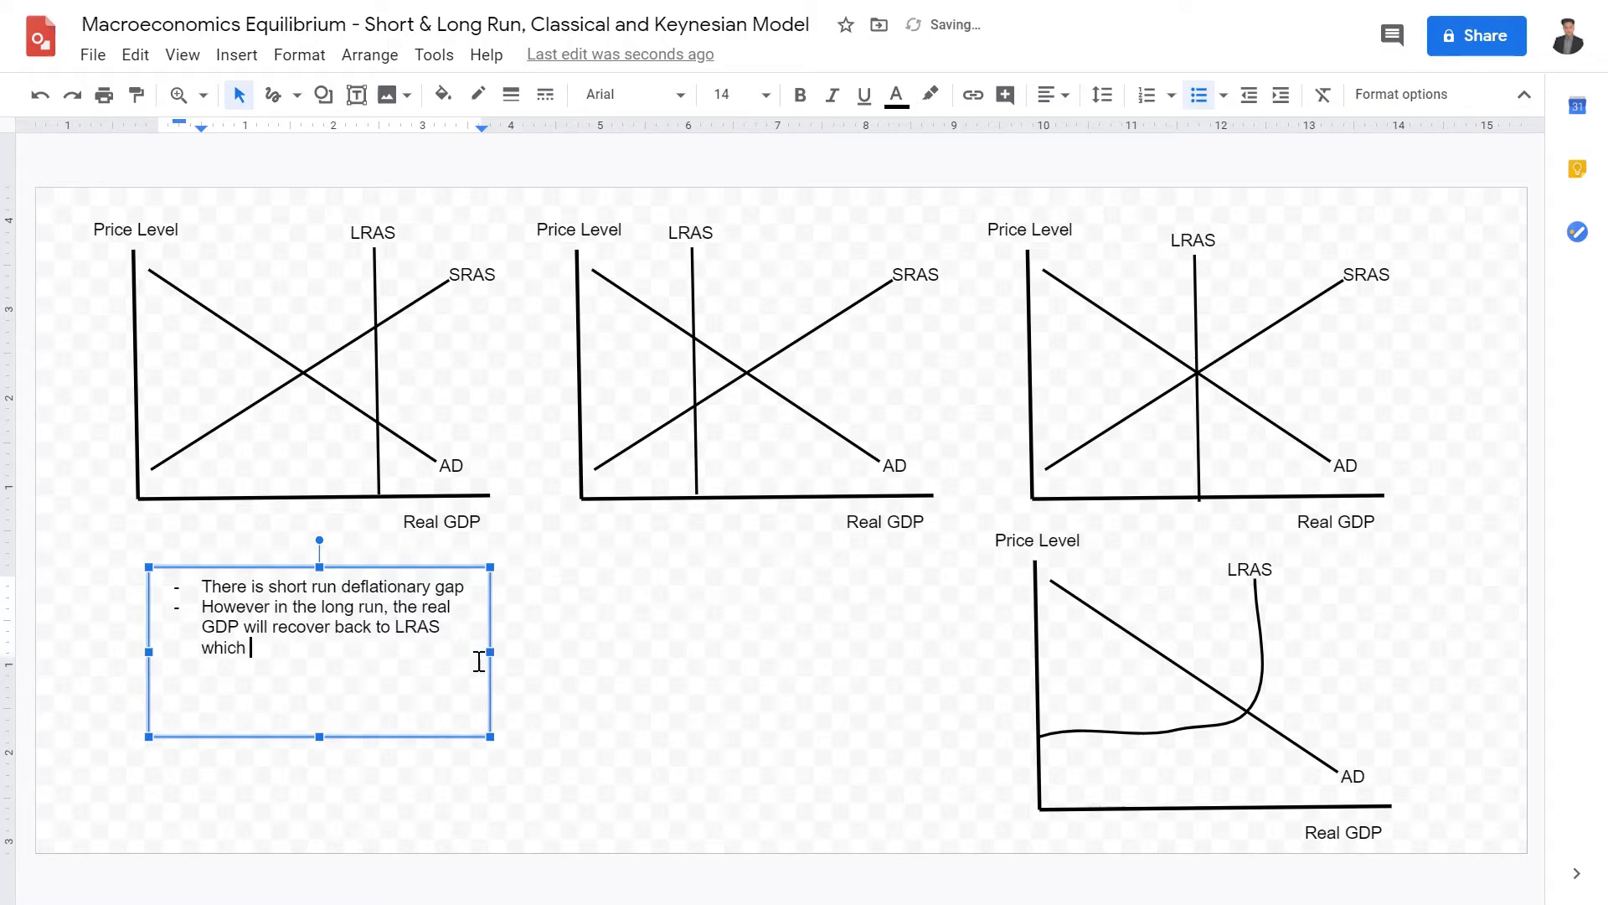
text(is YFE)
click(673, 778)
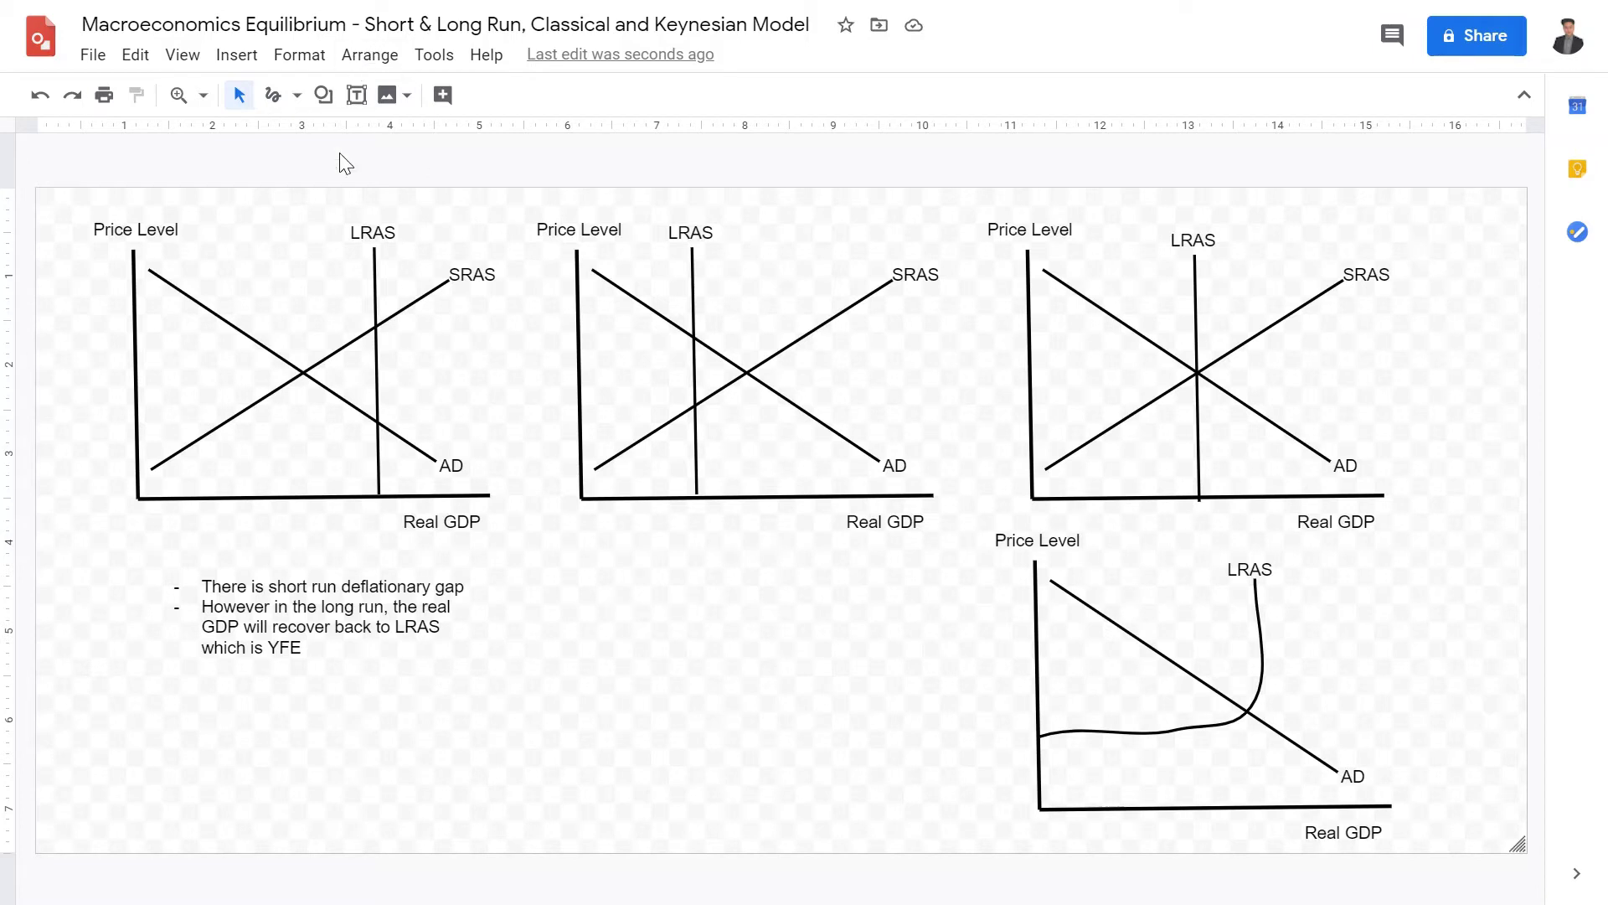
- Add a text box below the middle graph with the dash-bulleted note "There is a short run inflationary gap"
click(358, 95)
drag(603, 593, 952, 746)
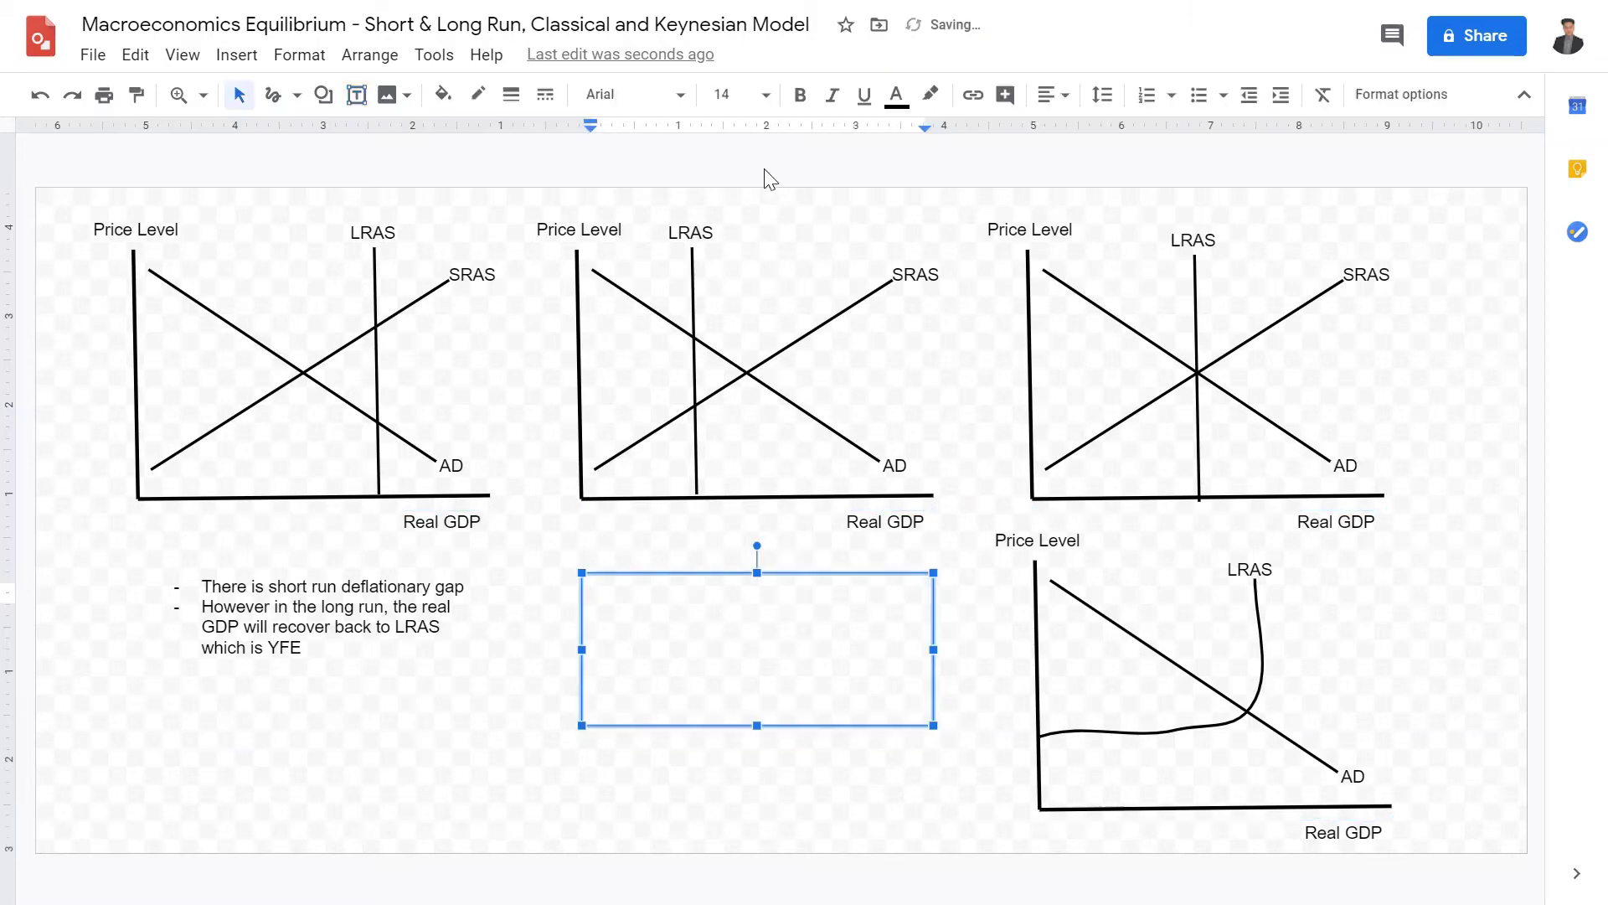
click(1199, 95)
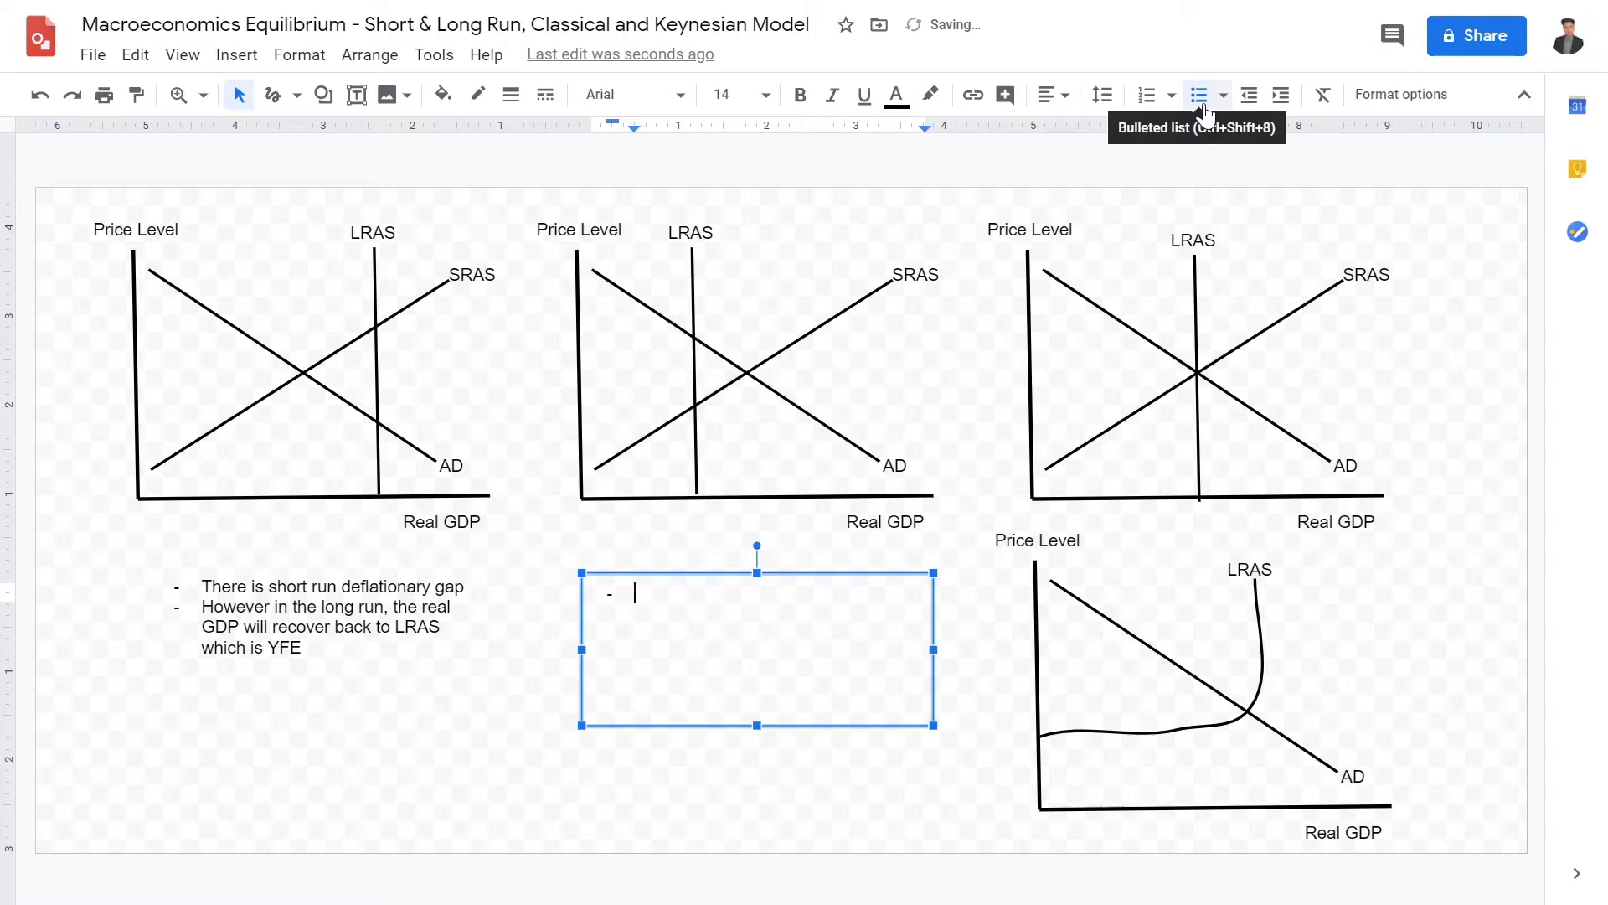
text(There is a short run infl)
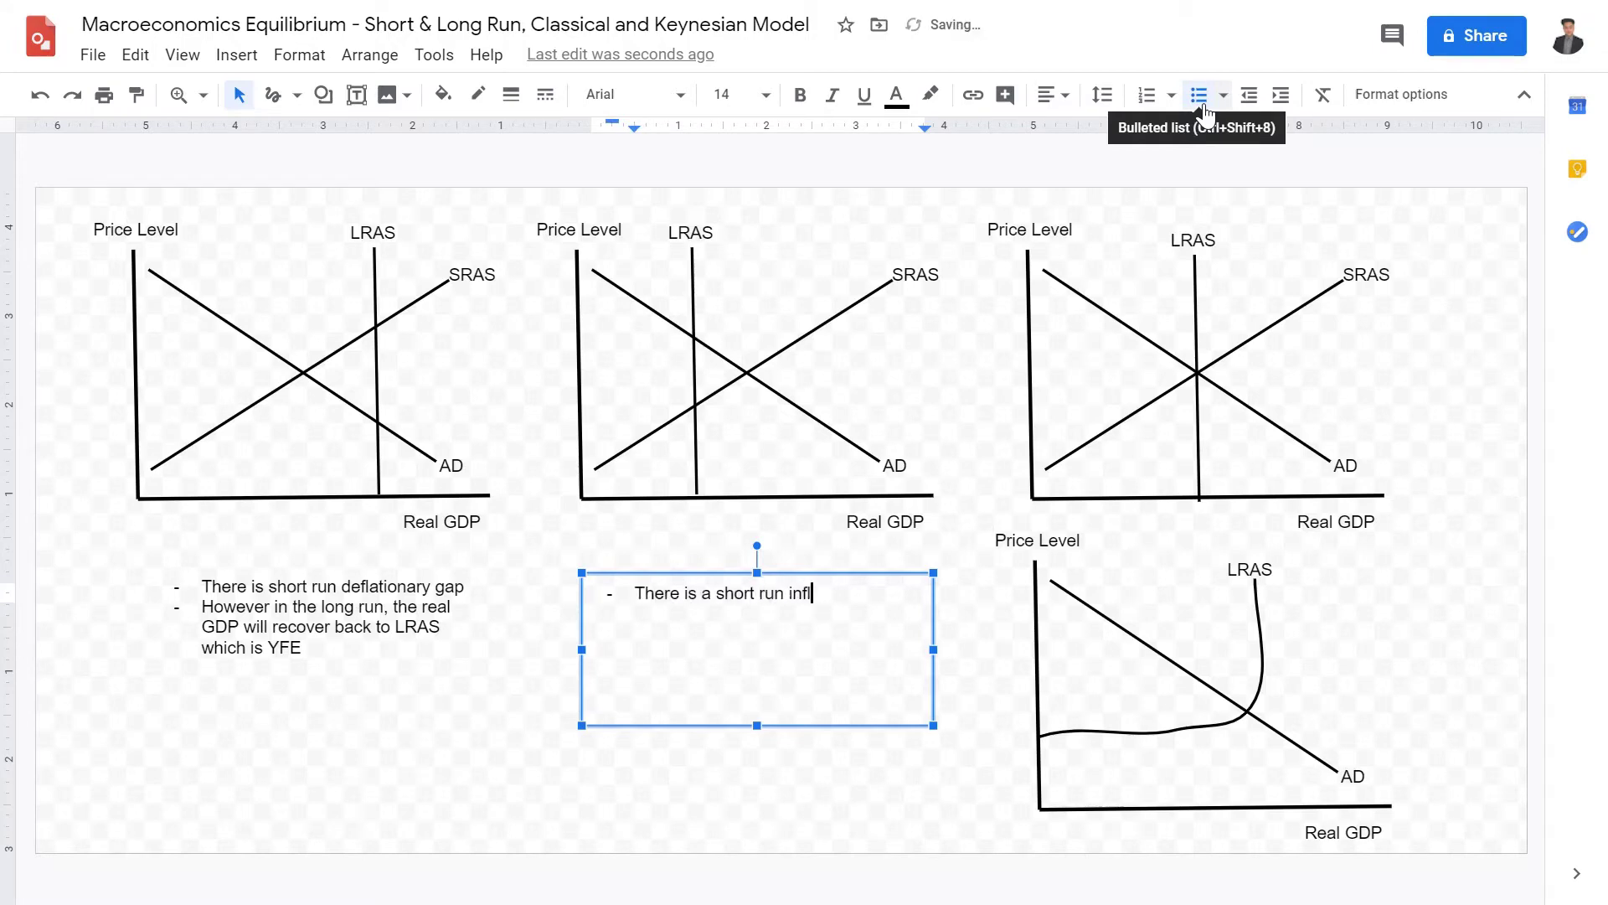
text(ationary gap)
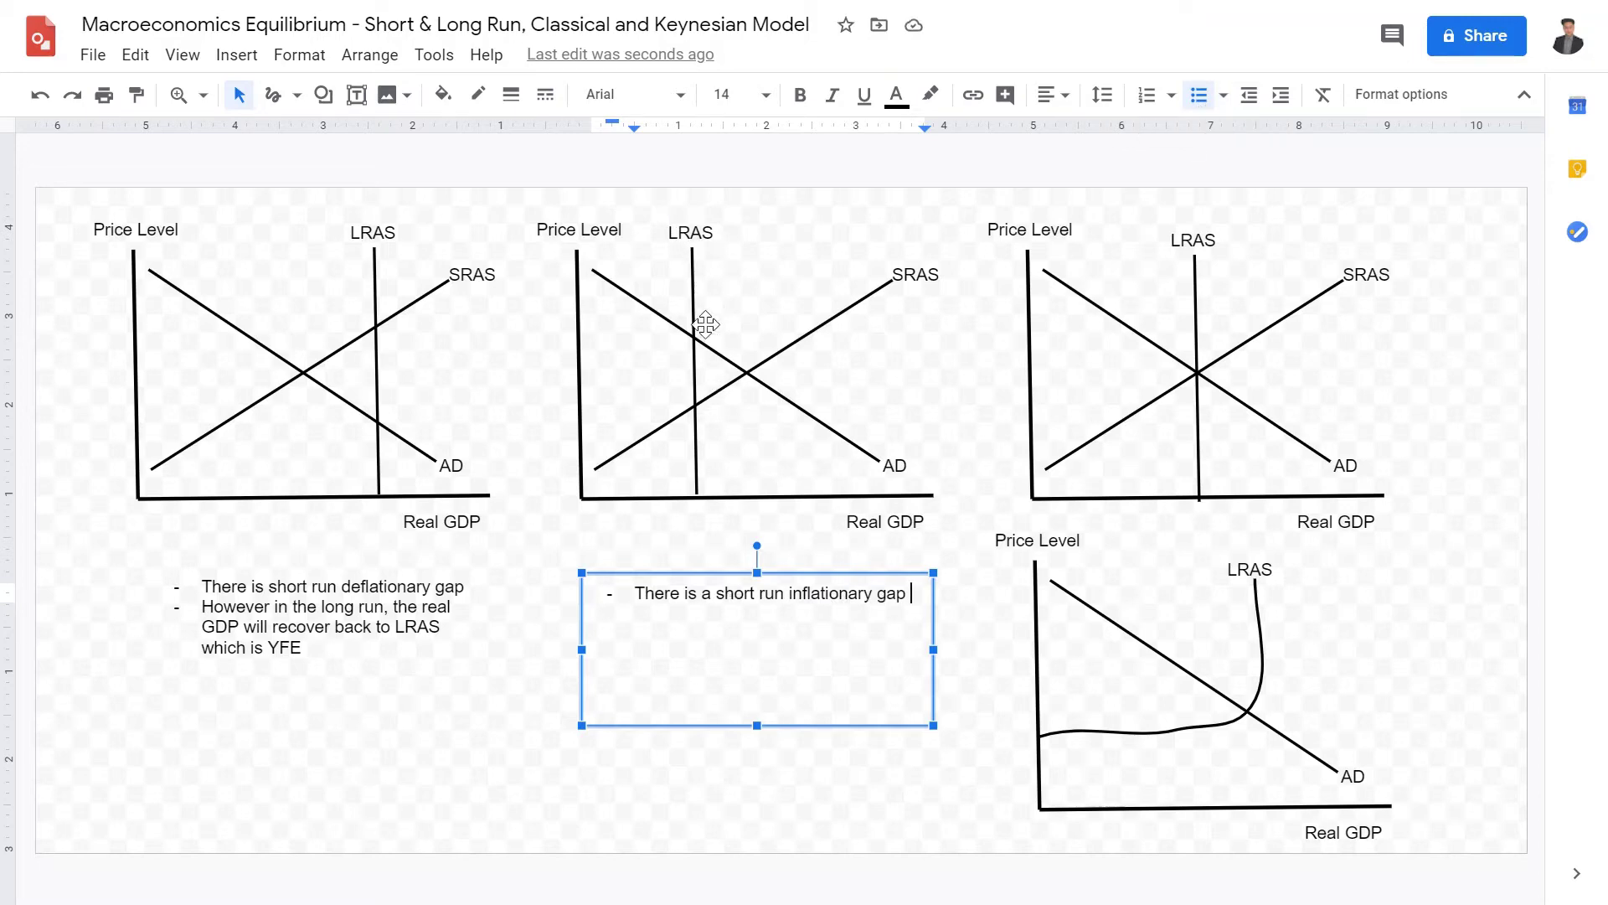
click(788, 200)
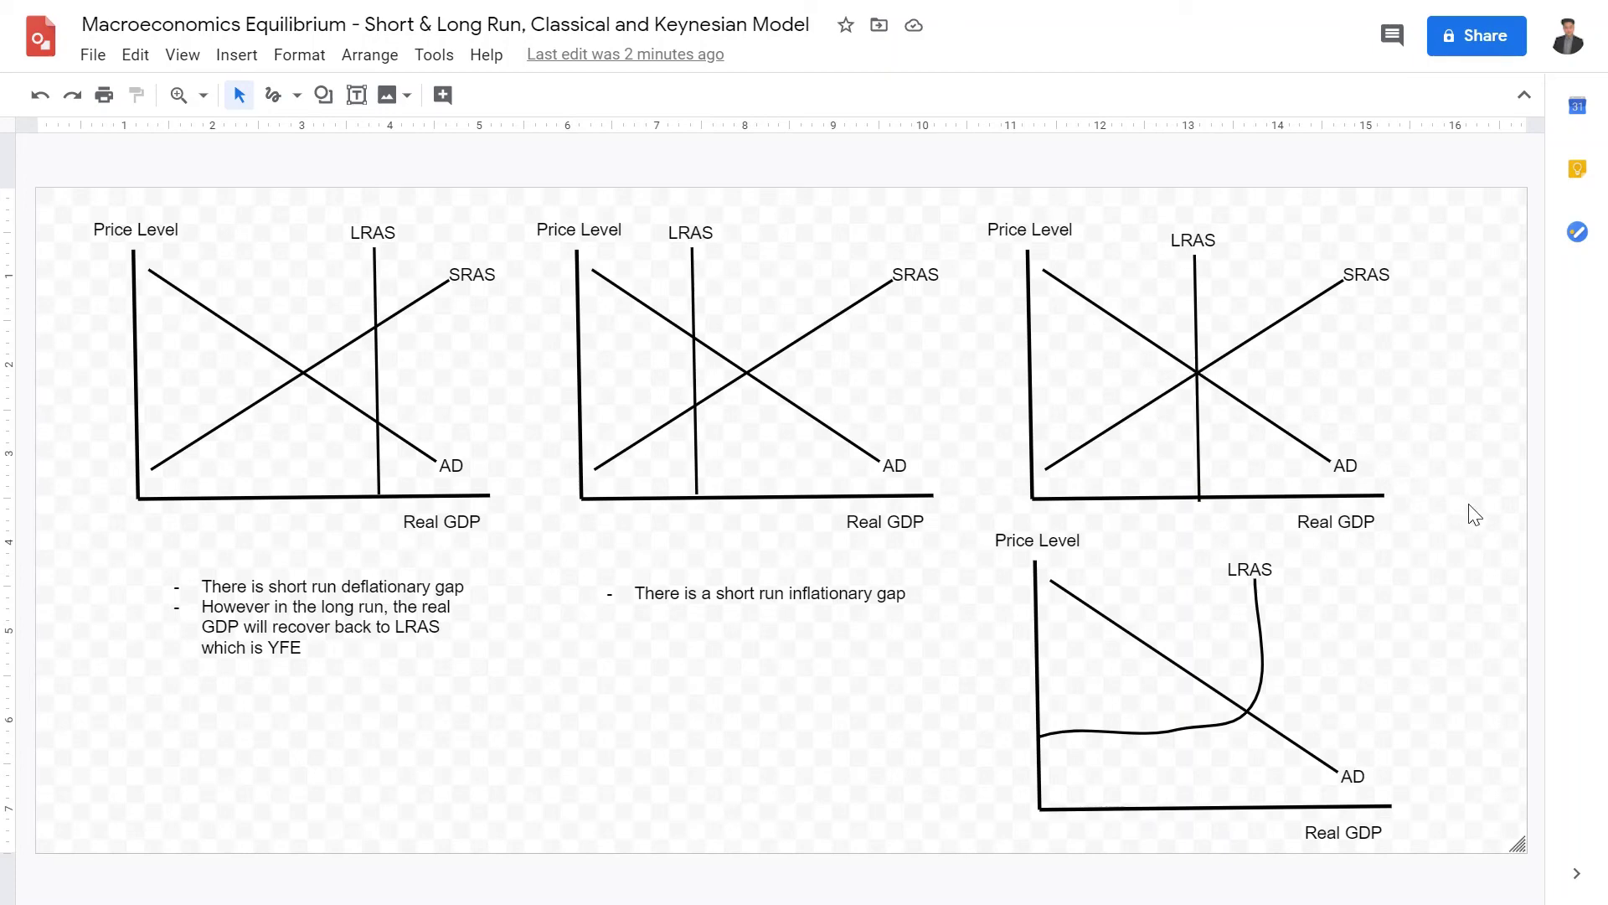
drag(1476, 508, 114, 241)
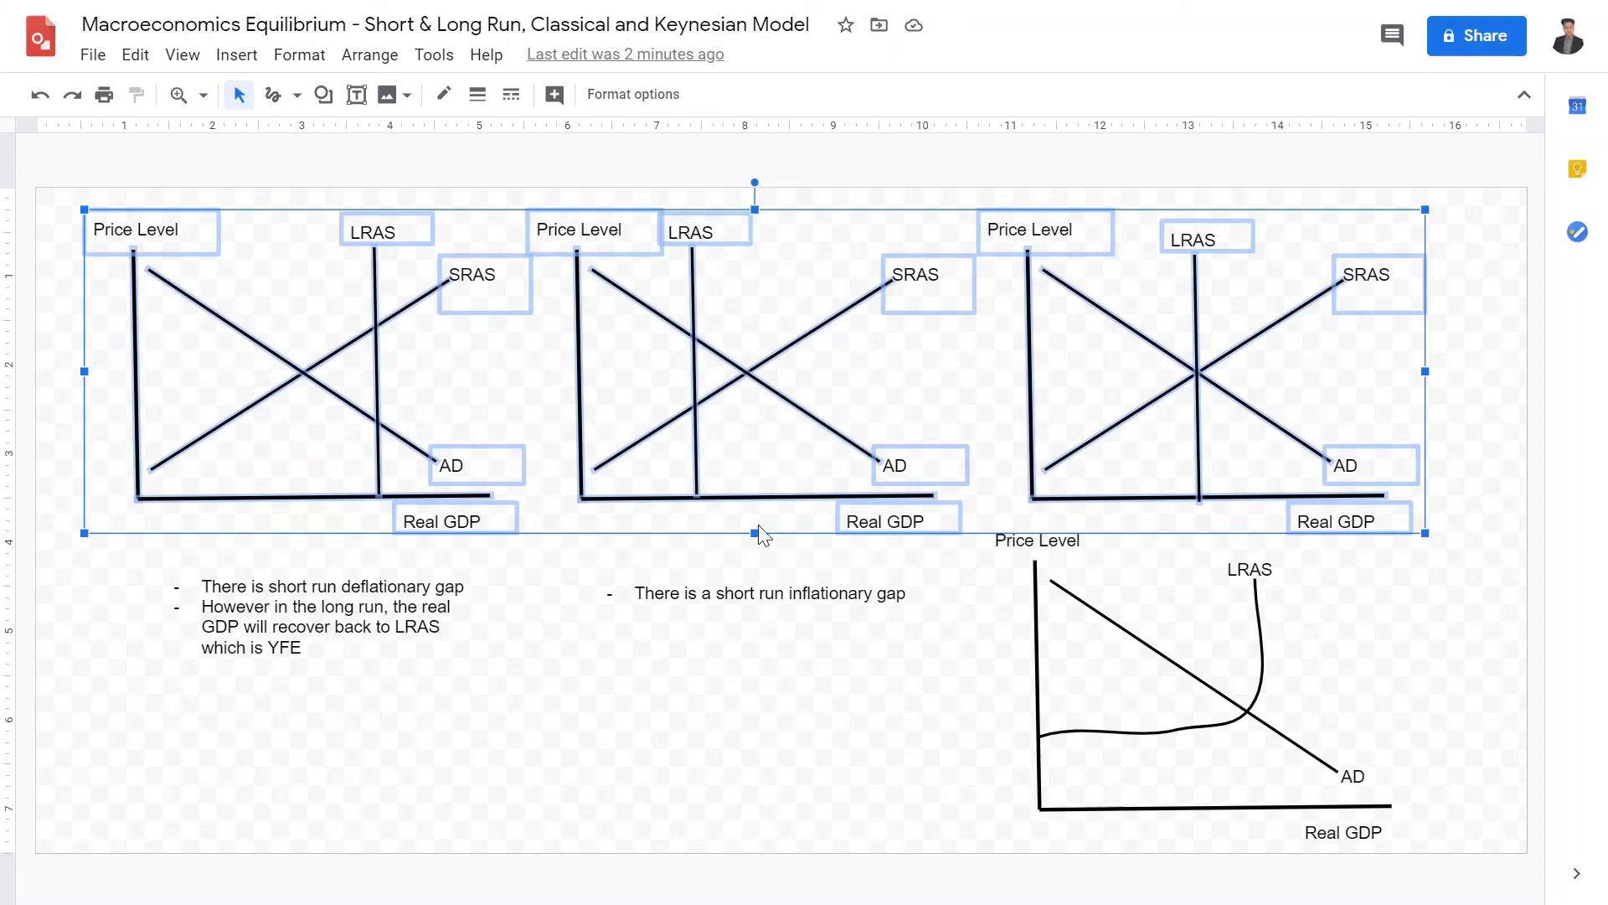
click(871, 709)
click(889, 850)
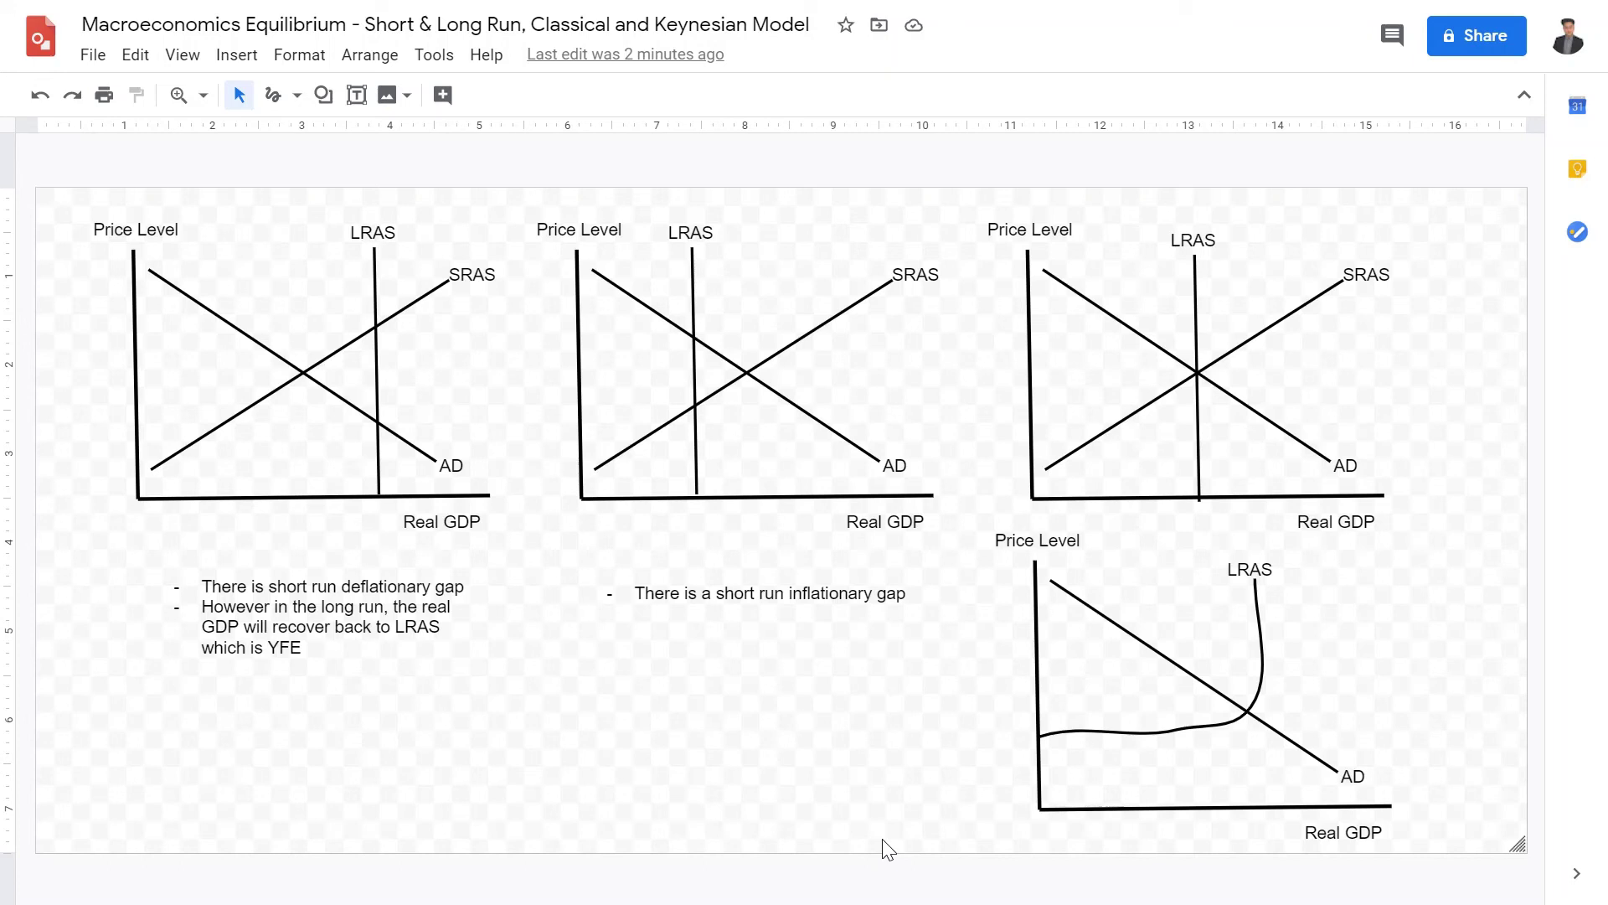
- Delete both bulleted note boxes below the first and middle graphs
click(867, 717)
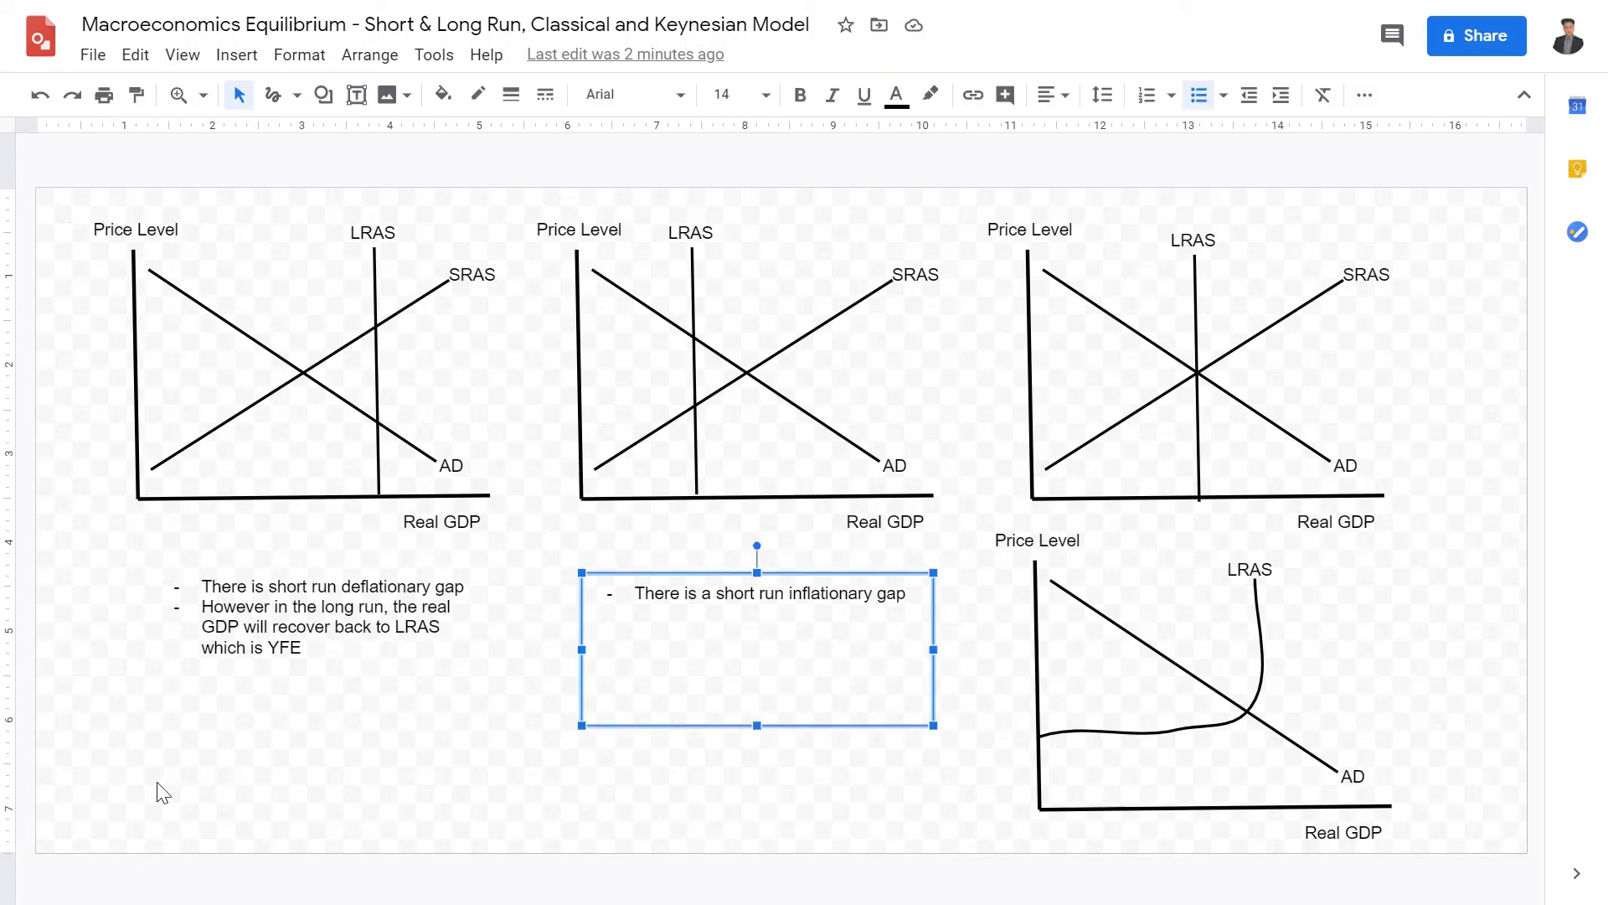
drag(158, 782, 709, 624)
key(Delete)
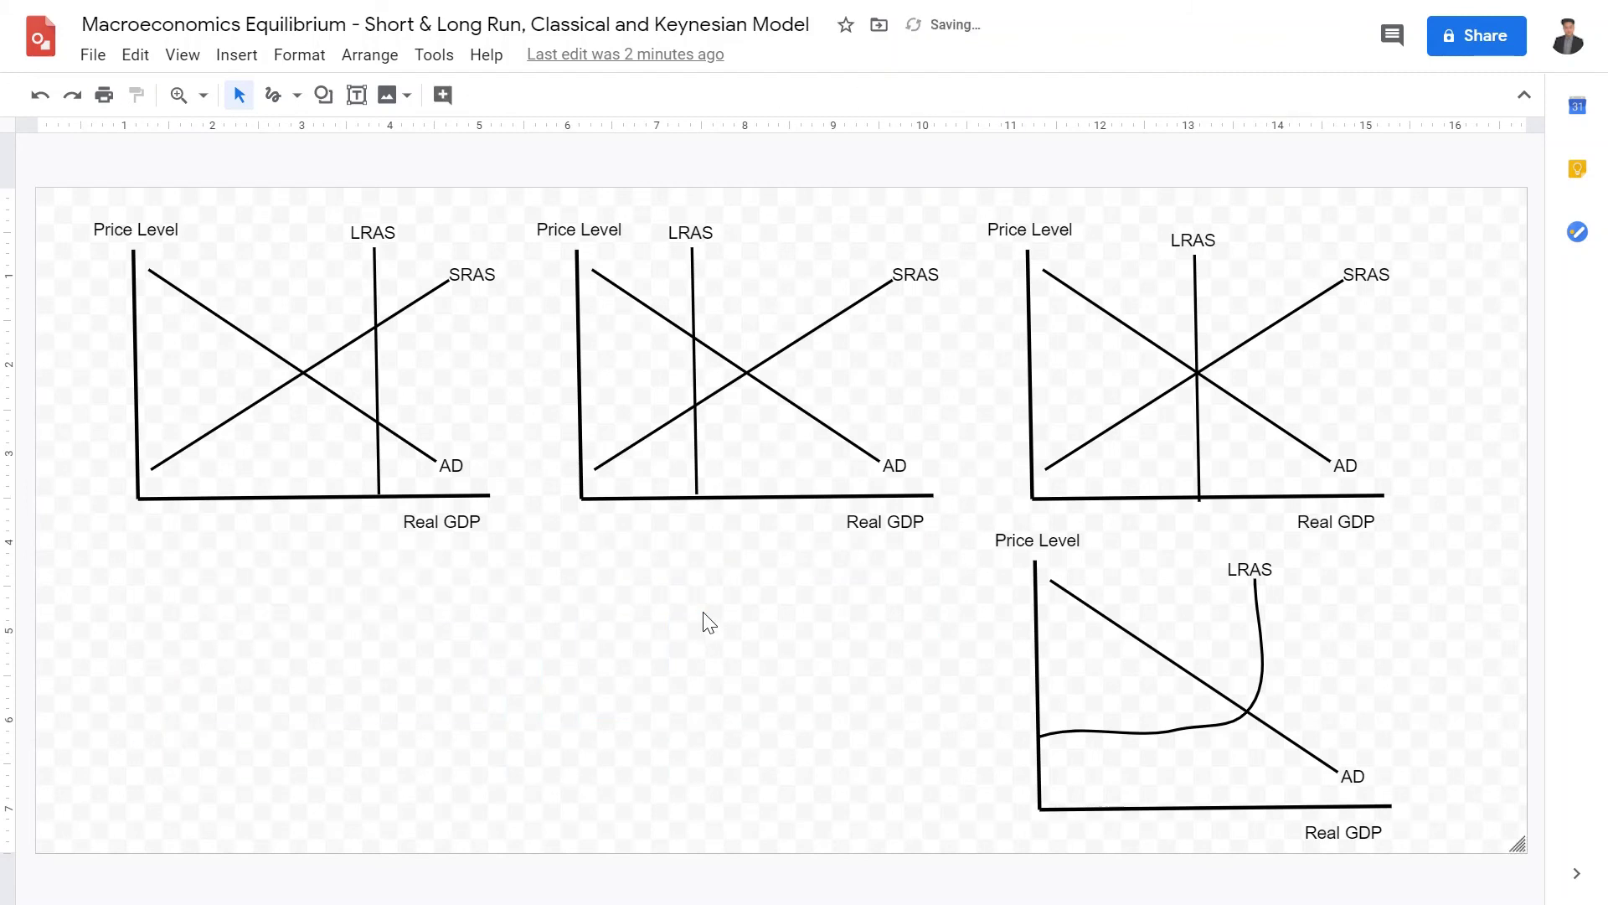
drag(955, 590, 1374, 779)
click(898, 655)
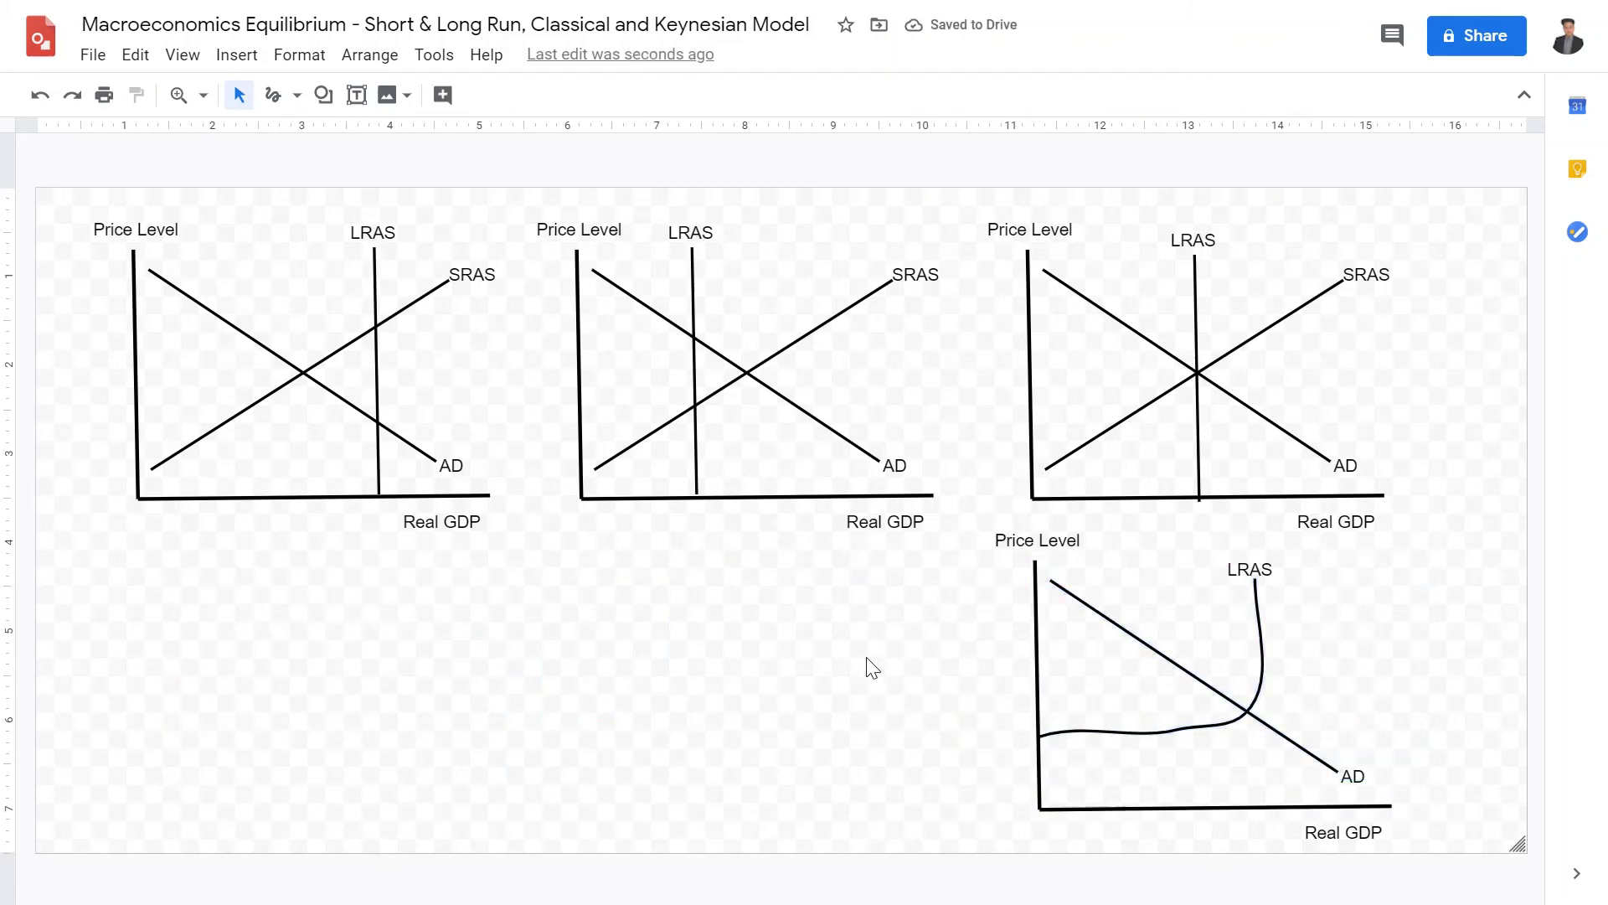